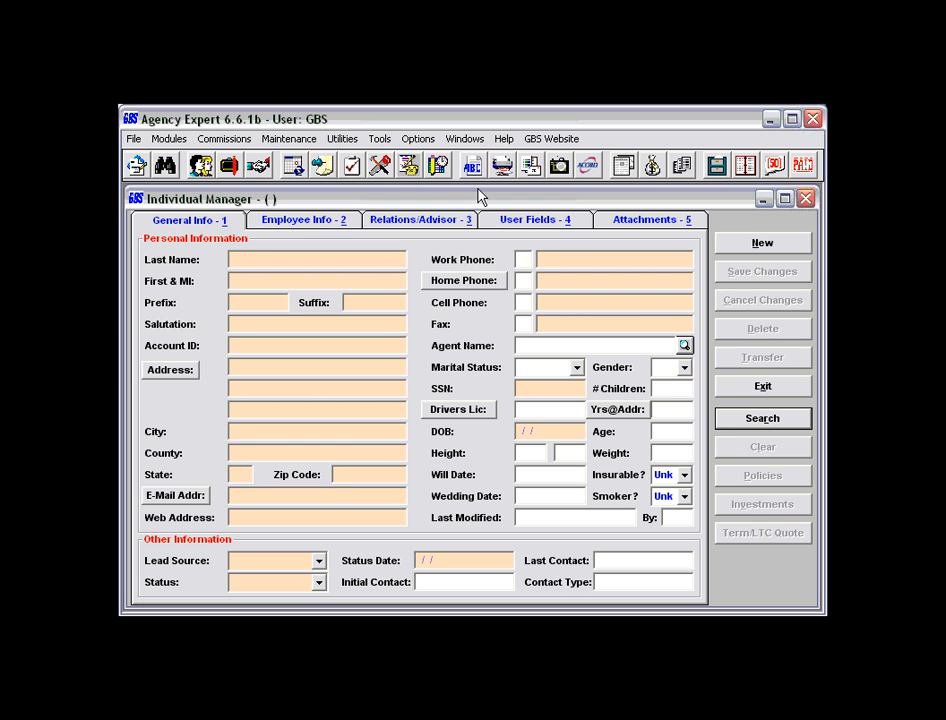
- Search the Individual Manager by the client's last name and open the matching client record
text(johnson)
key(Return)
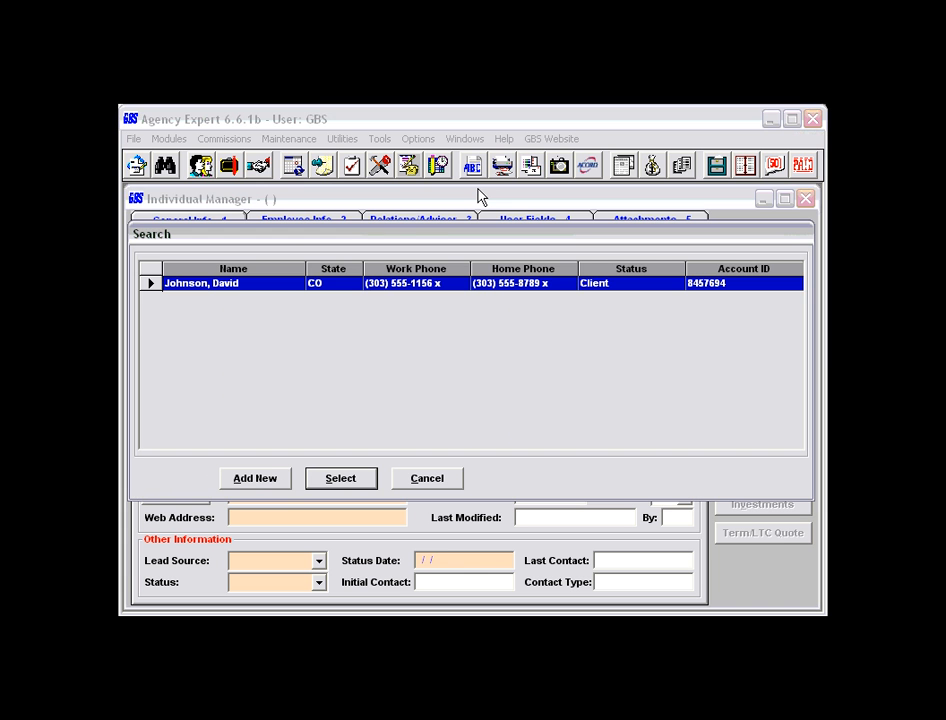
click(364, 485)
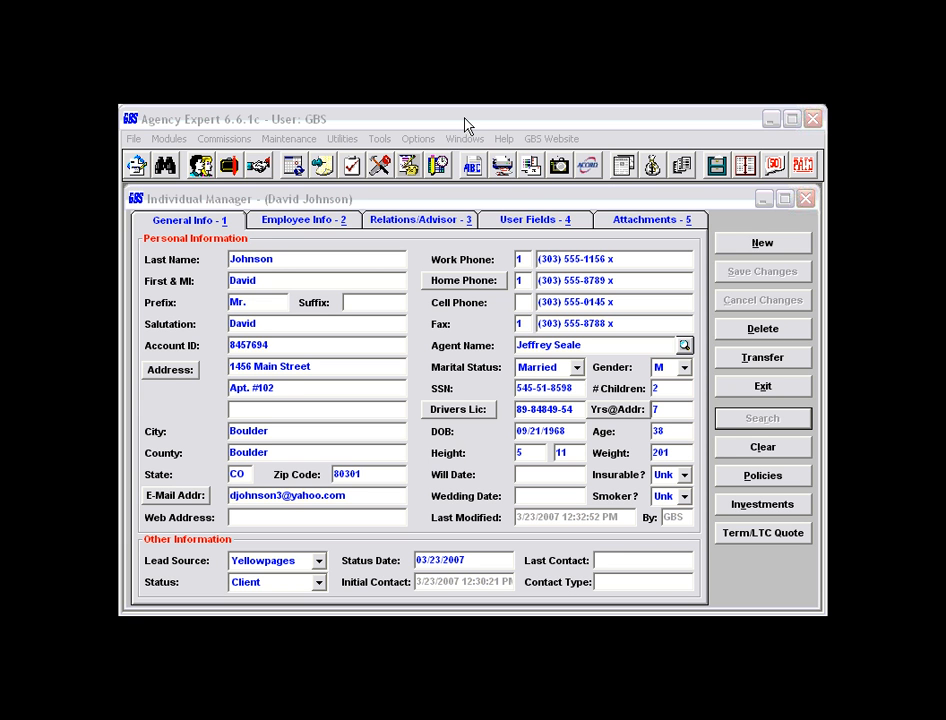
- Open the P&C module tasks and search for forms applicable to the state CO
click(418, 140)
click(434, 188)
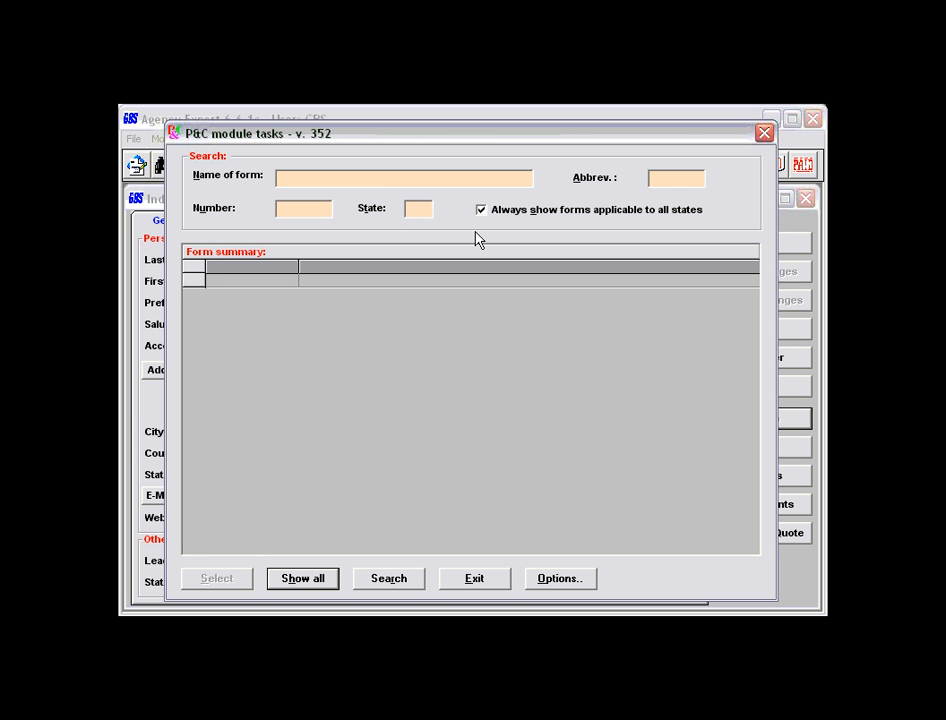
text(co)
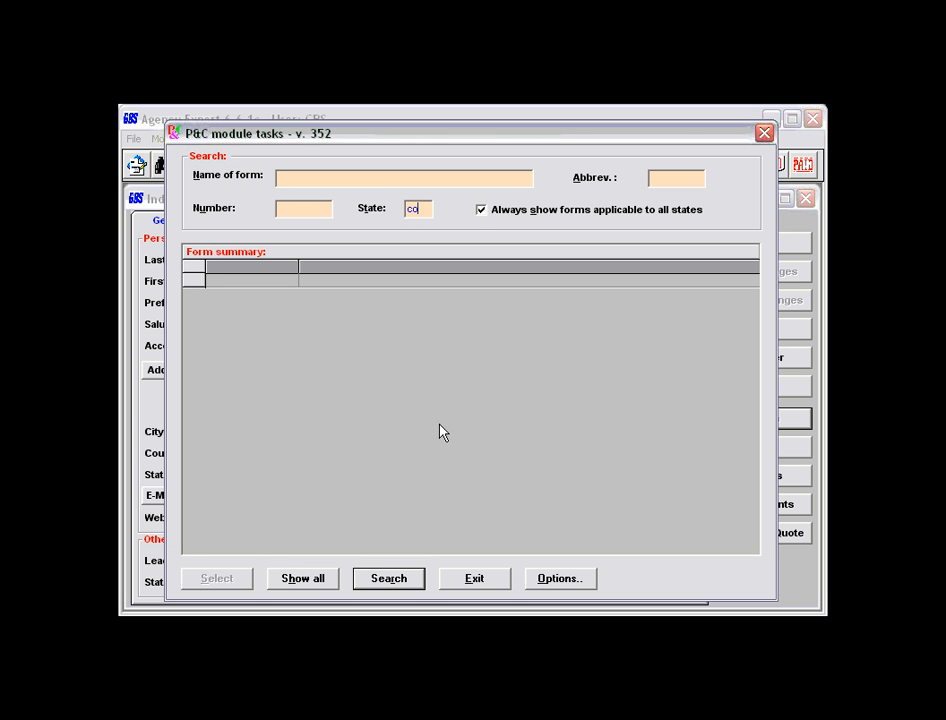
click(386, 579)
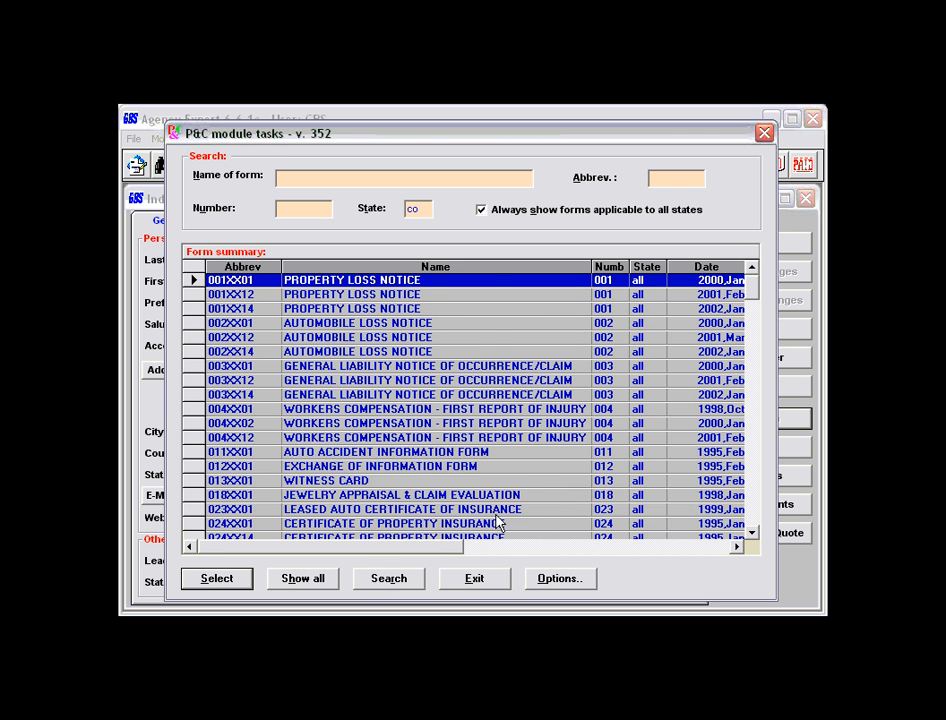
- Choose the Personal Auto Policy Change Request form 071XX34 from the form summary
scroll(577, 388, down, 5)
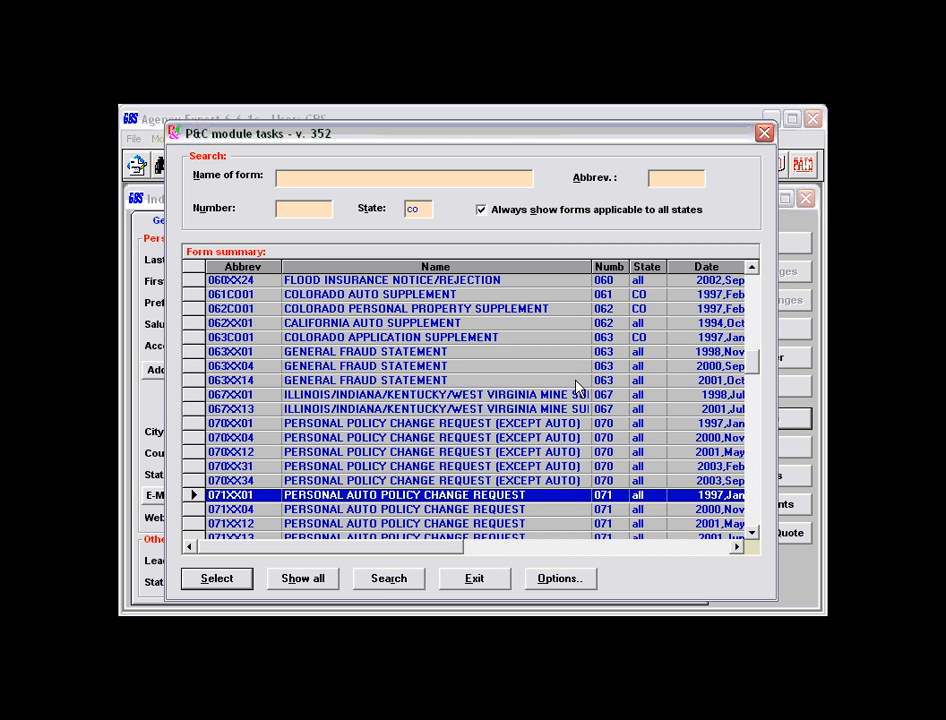
click(753, 537)
click(753, 537)
click(753, 537)
click(753, 537)
click(753, 537)
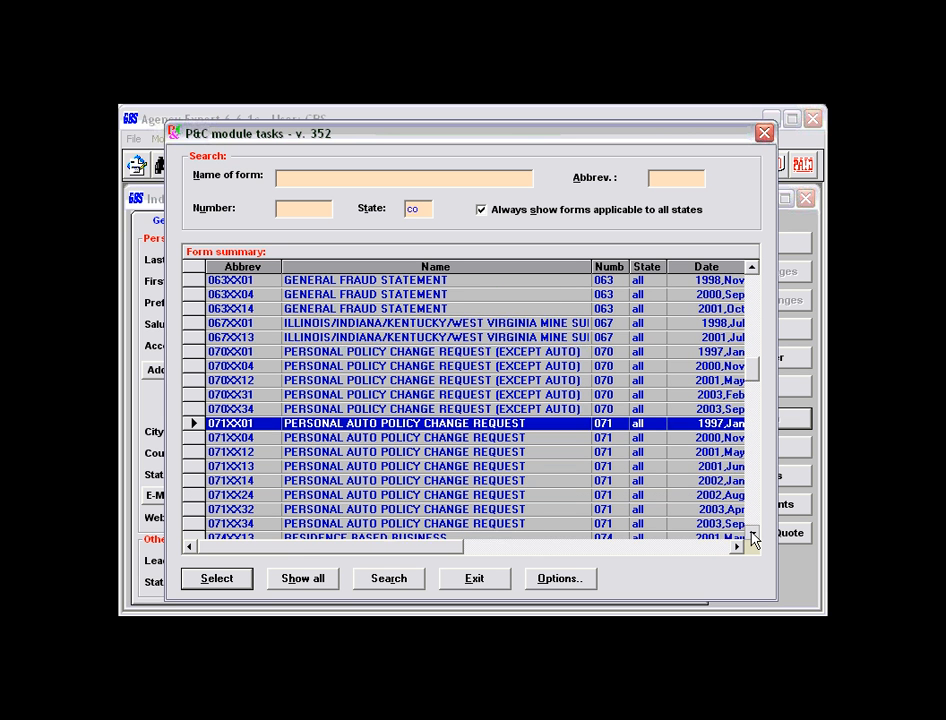
click(753, 537)
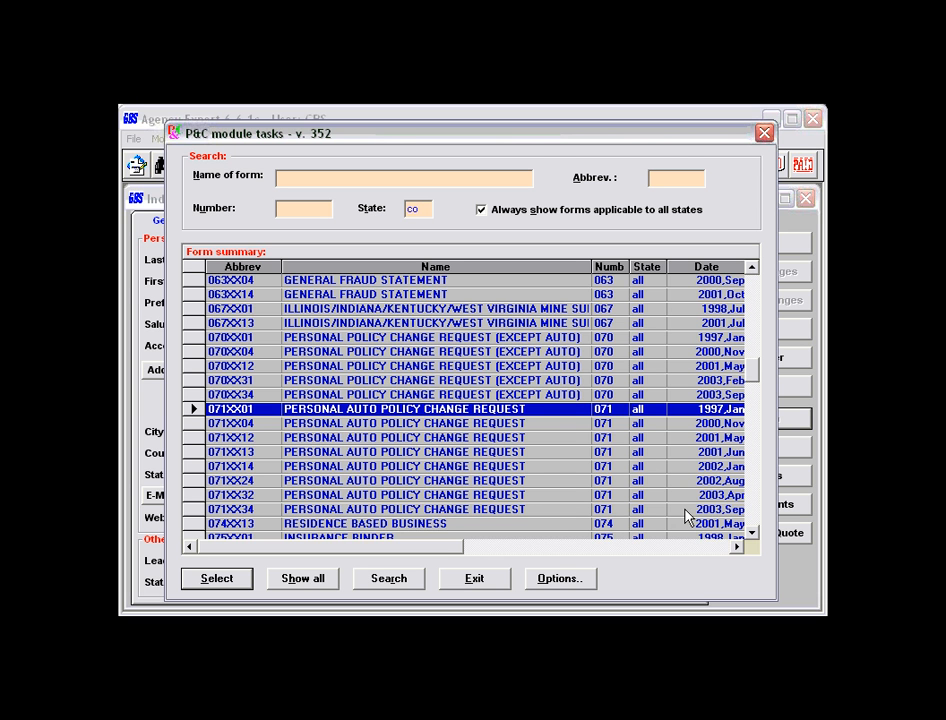
click(551, 510)
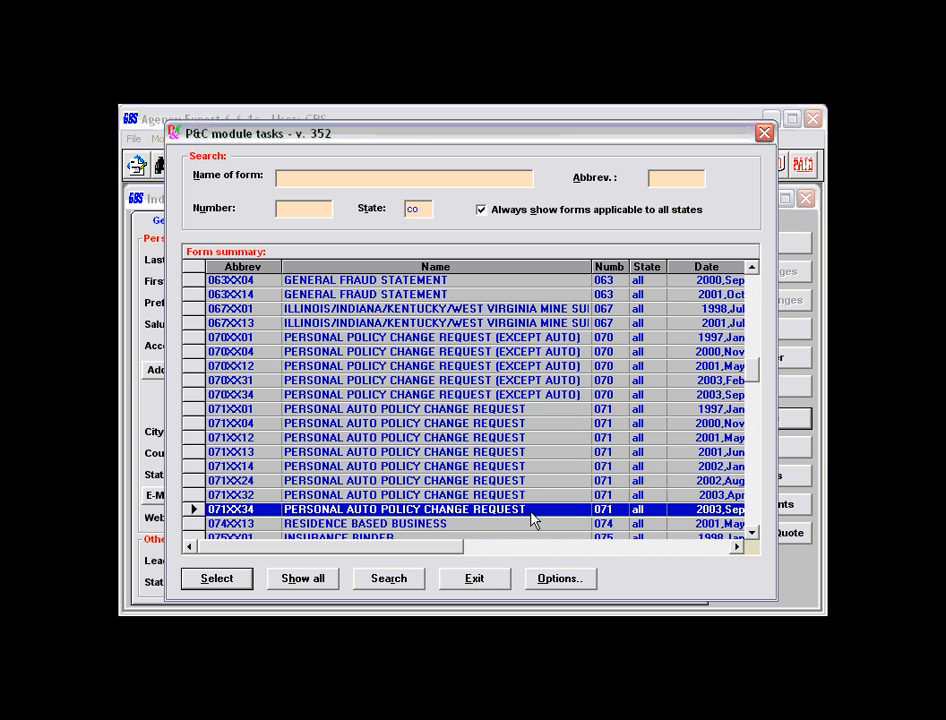
click(228, 578)
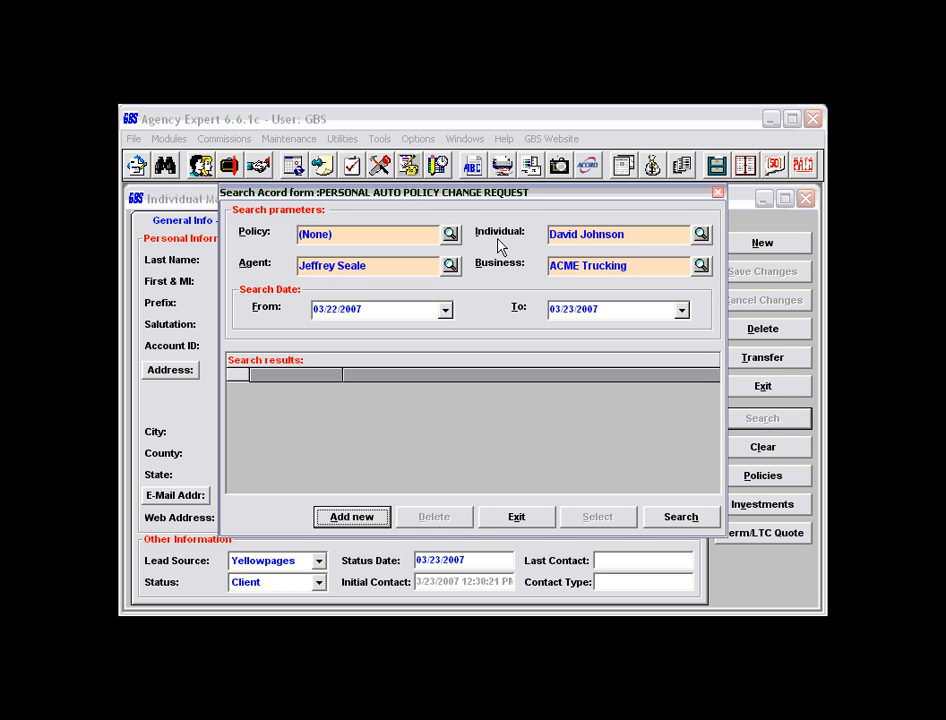
- Assign ACME Trucking's in-force commercial auto policy to the form and add a new change request
click(450, 236)
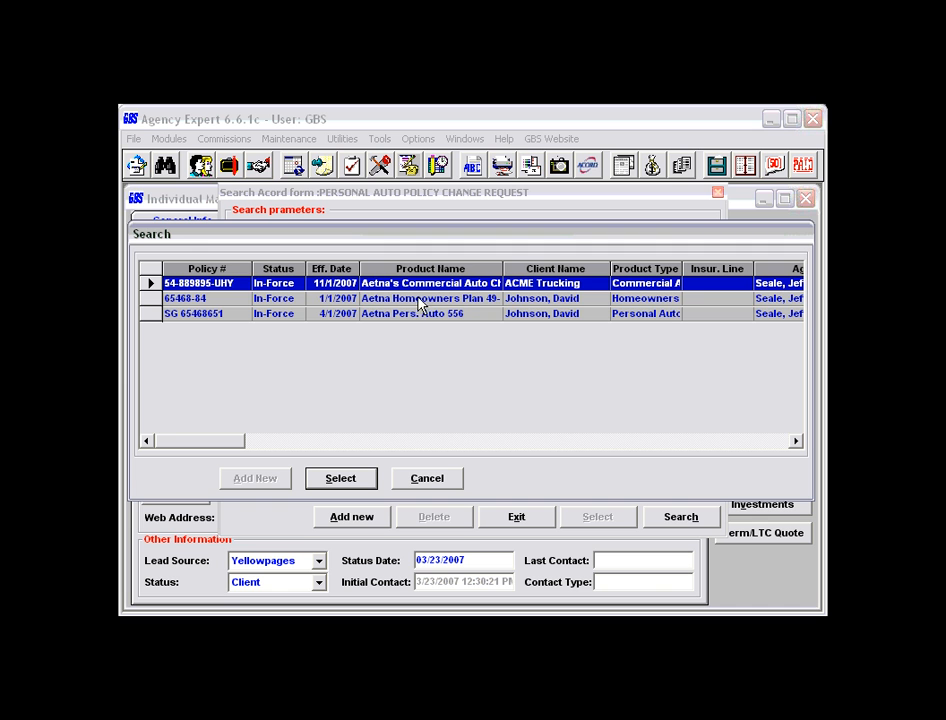
click(340, 479)
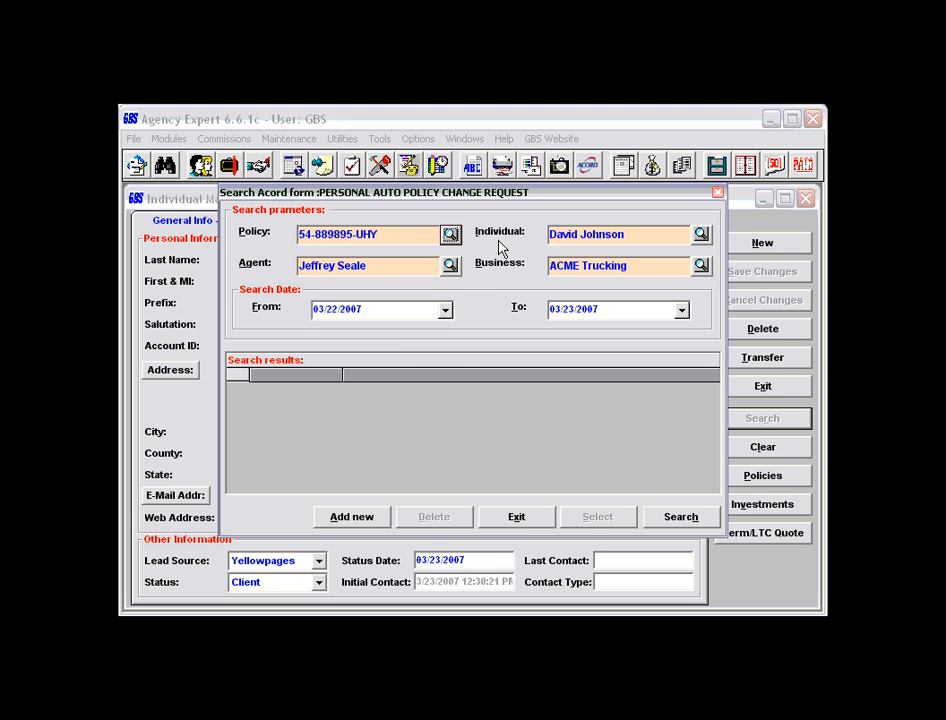
click(356, 518)
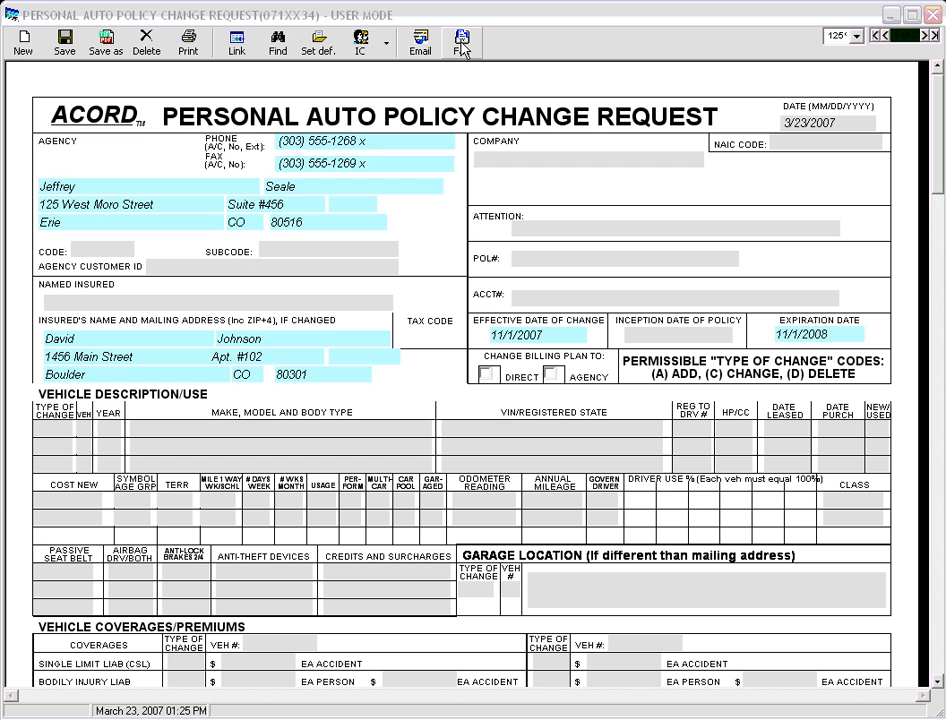
- Review the form's link parameters and the record search options, leaving both without changes
click(237, 45)
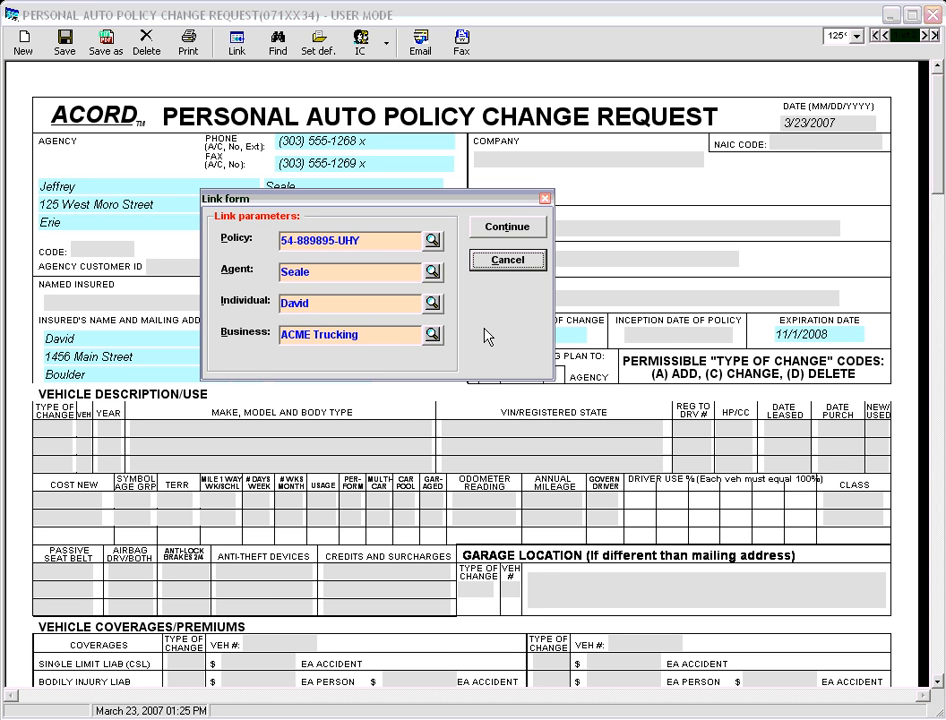
click(323, 271)
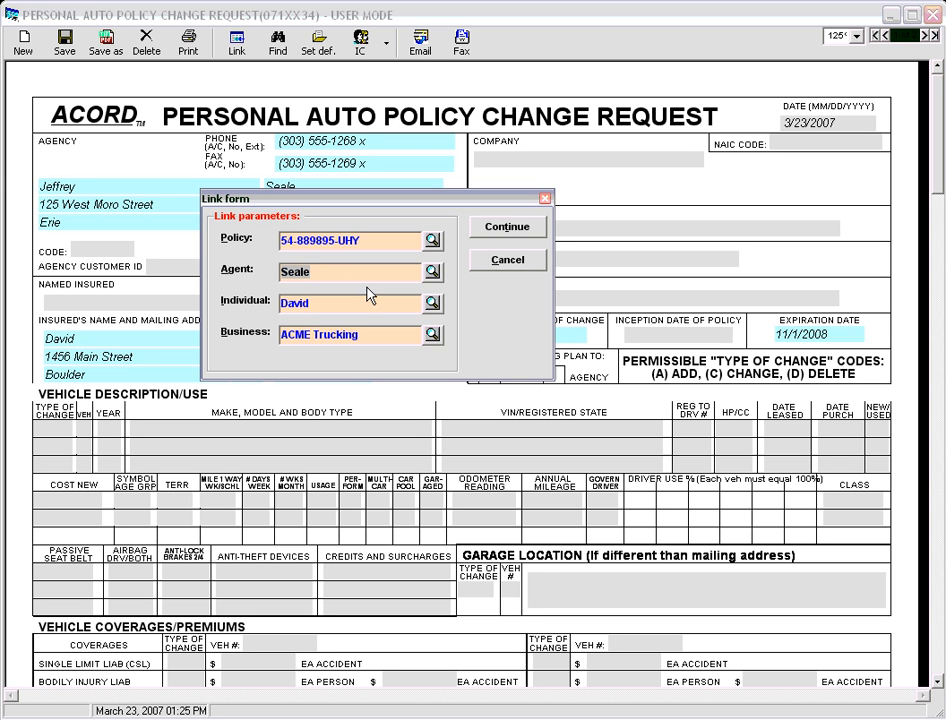
click(507, 260)
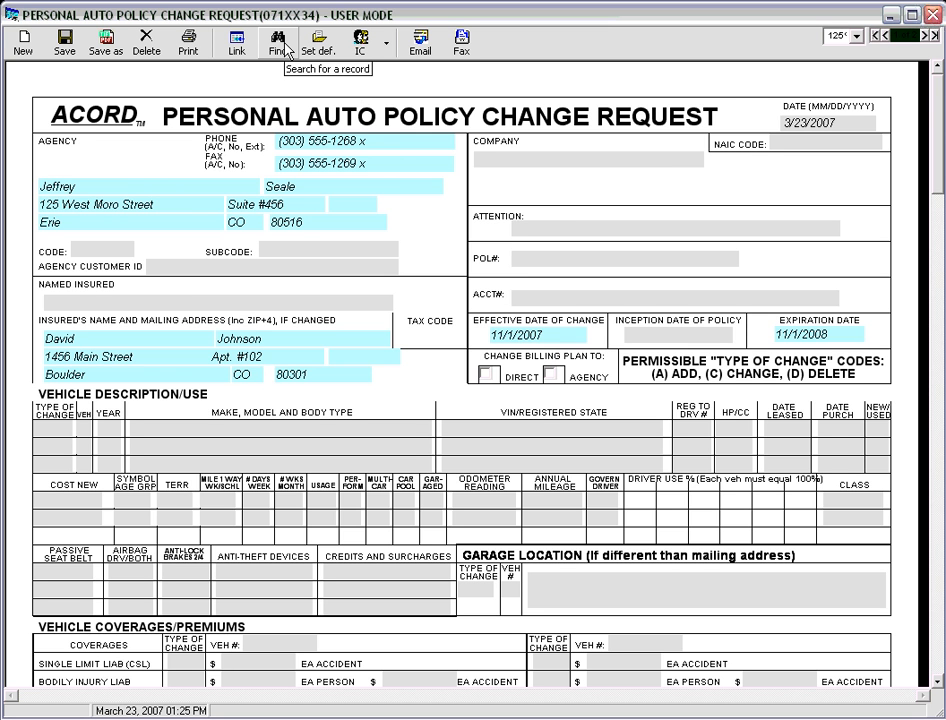
click(287, 52)
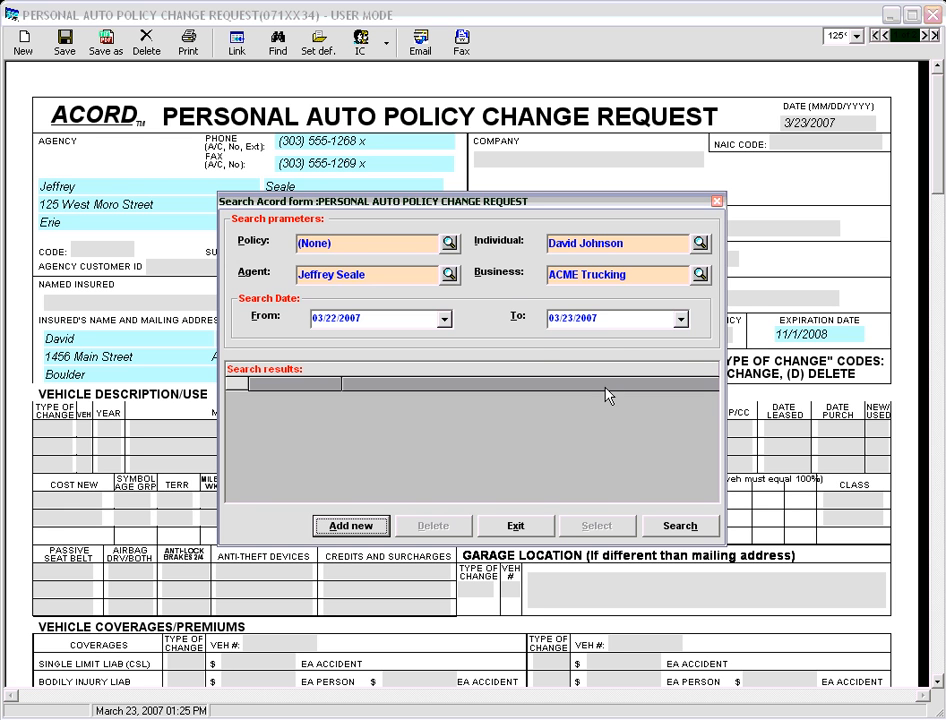
click(532, 522)
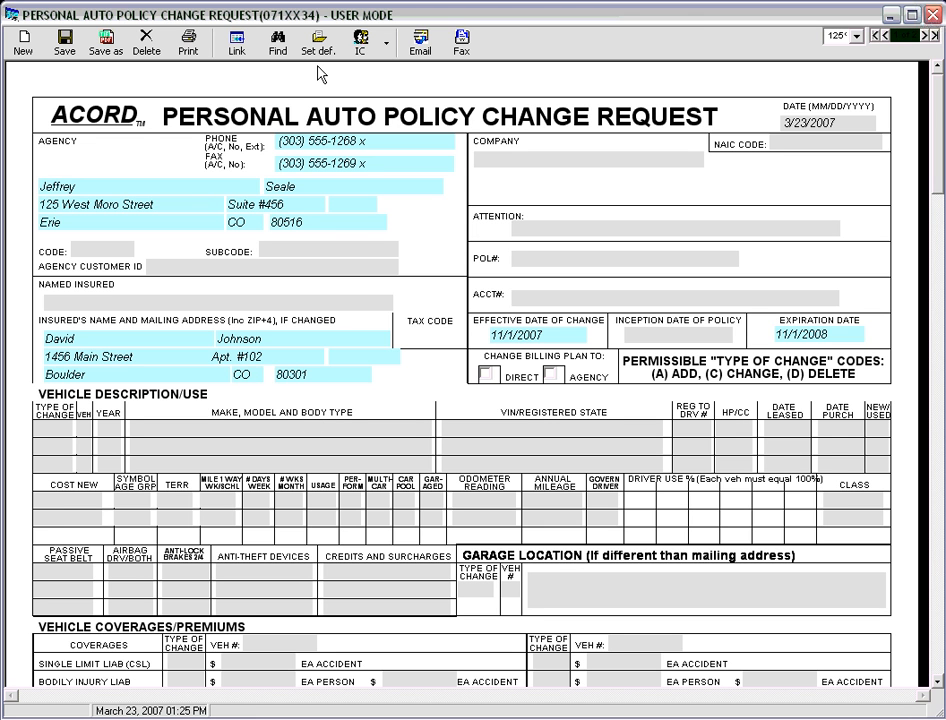
- Try filling the insured's details from the business client, and switch back to the individual client
click(385, 50)
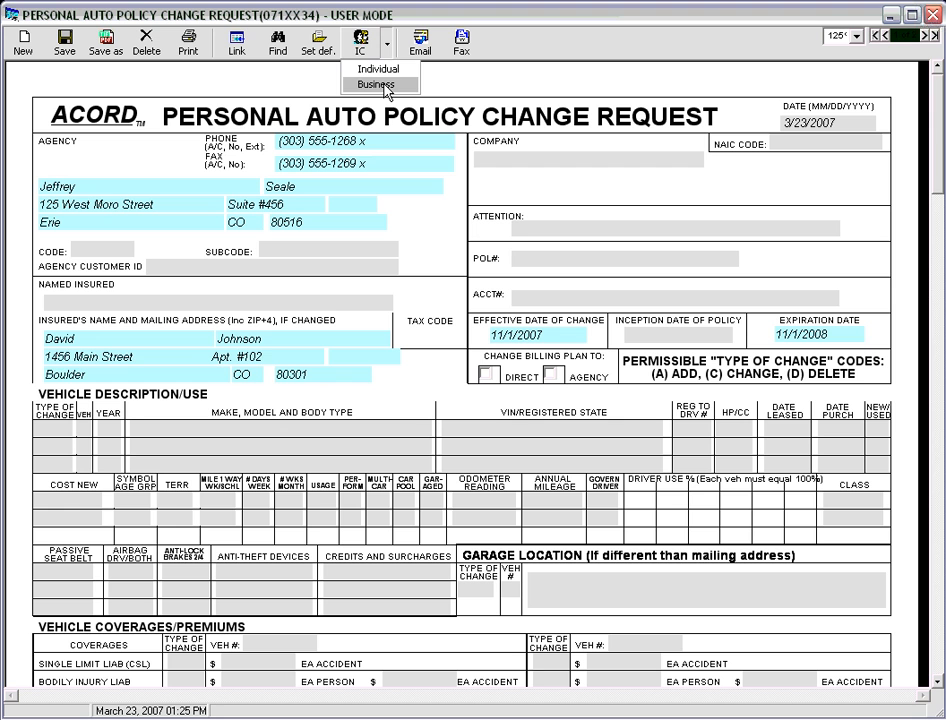
click(376, 84)
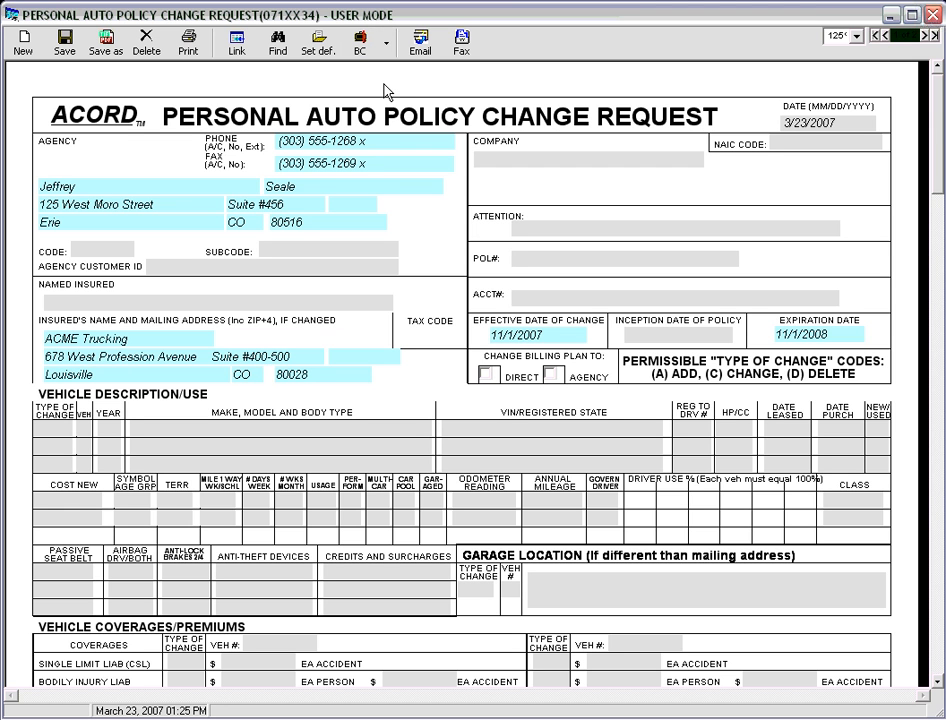
click(386, 43)
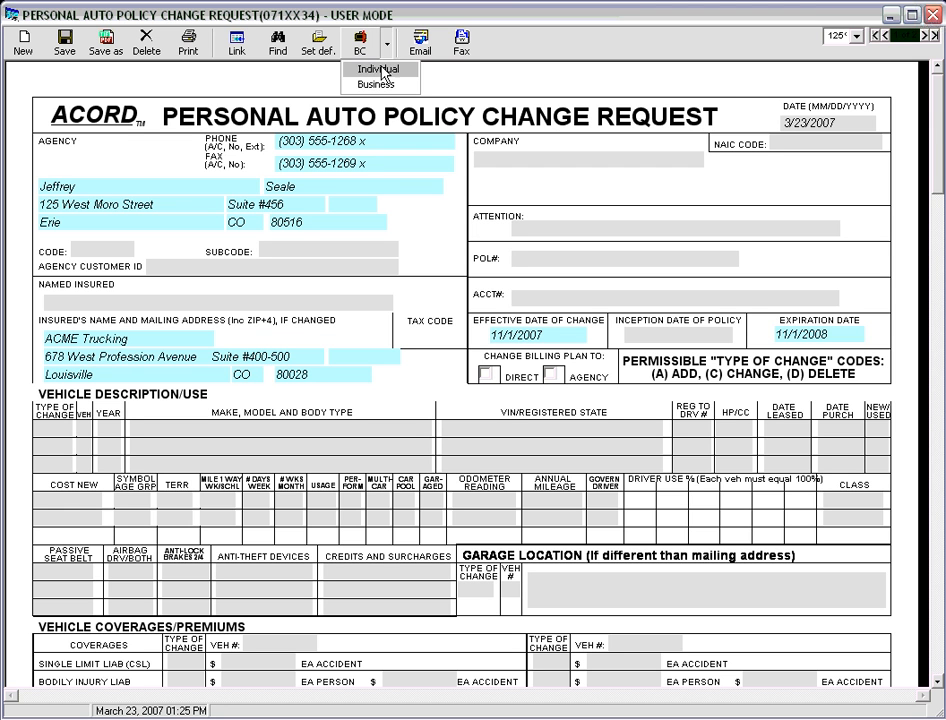
click(383, 68)
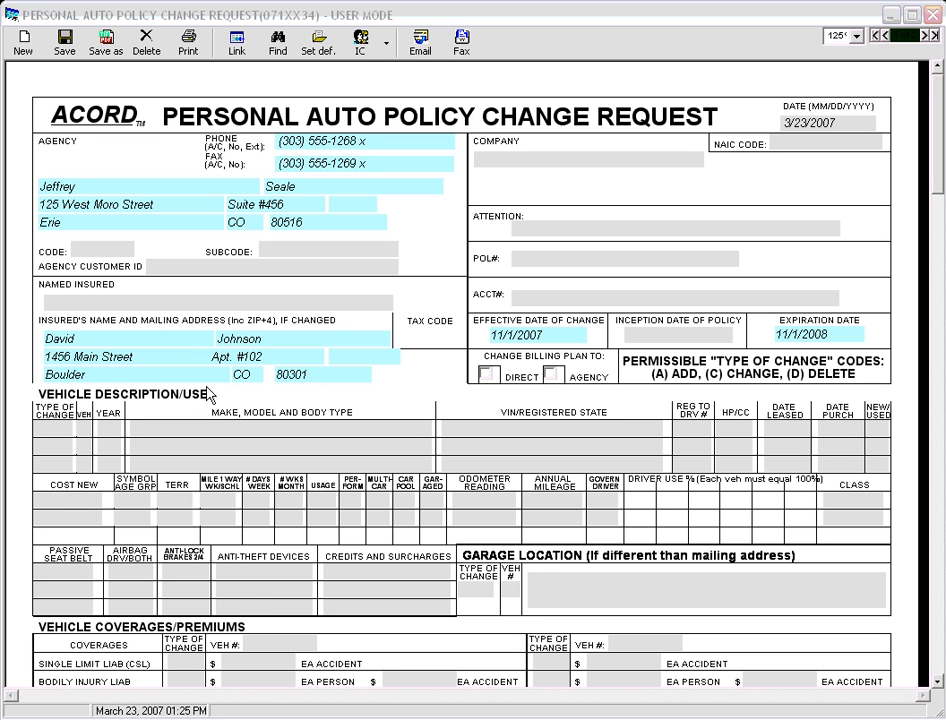
- Enter the agency code 67yd and set the first vehicle's type of change to FG
click(117, 249)
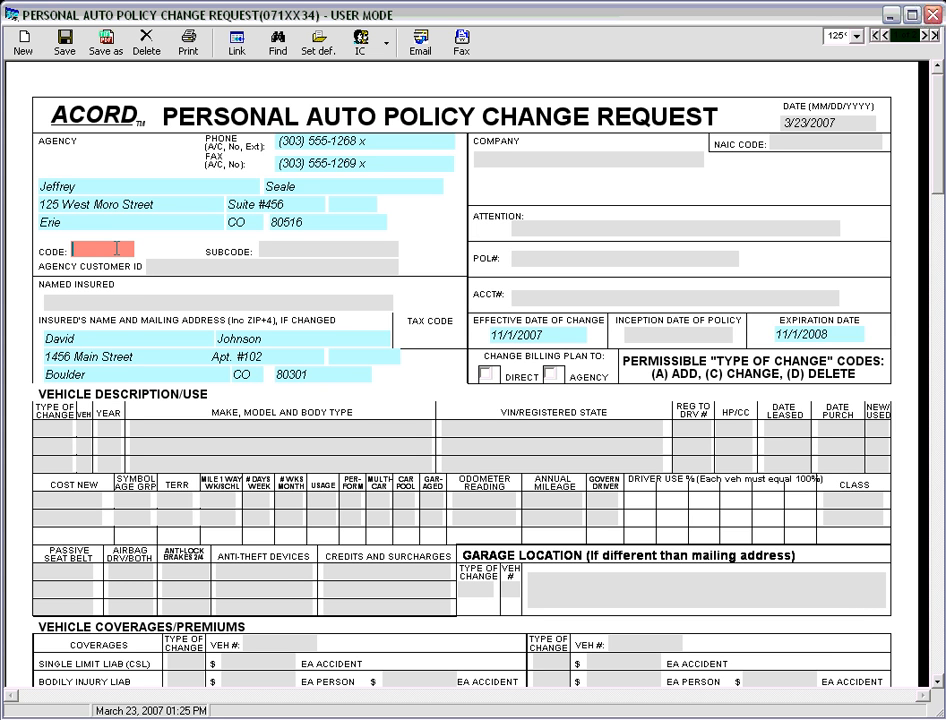
text(67yd)
click(55, 427)
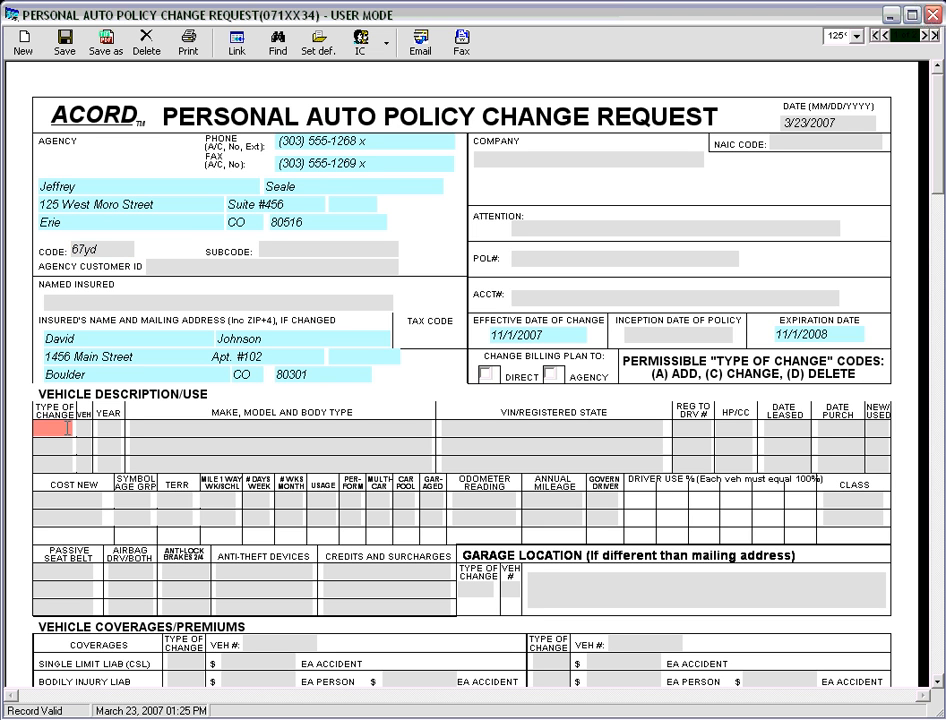
text(FG)
- Complete the first vehicle's row with VEH A, year 78, Jeep Wrangler 2 Door, its VIN, state CO and registered driver 2
click(82, 424)
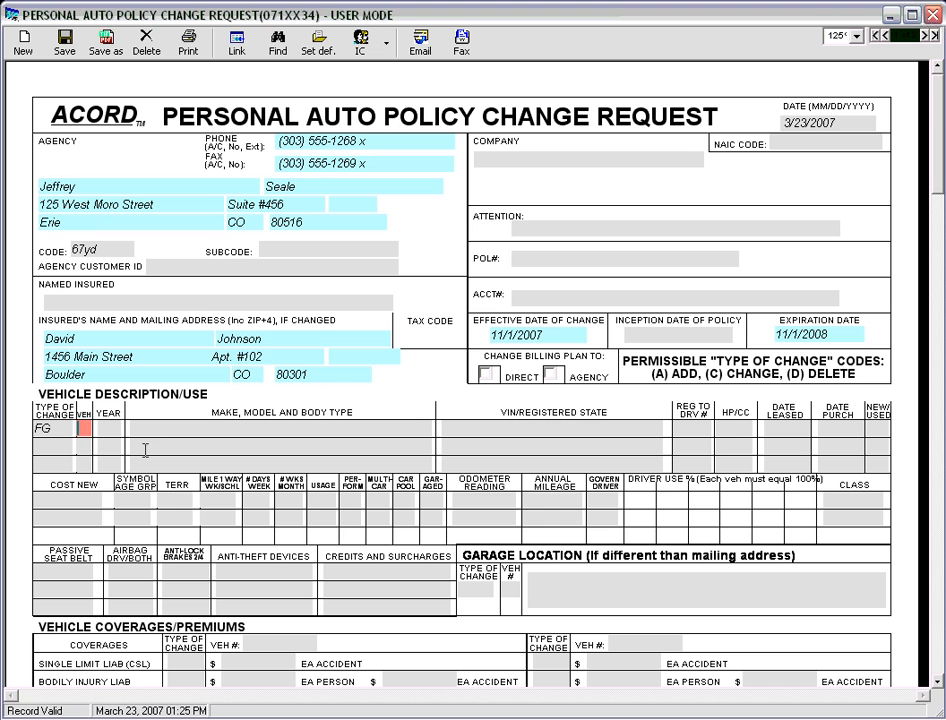
text(A)
key(Tab)
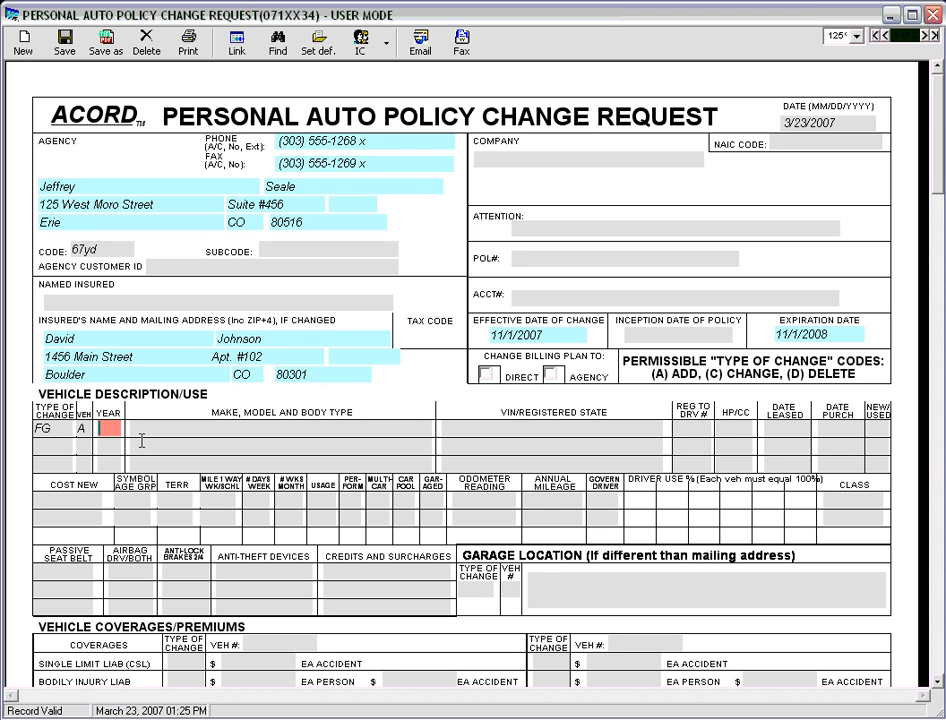
text(78)
key(Tab)
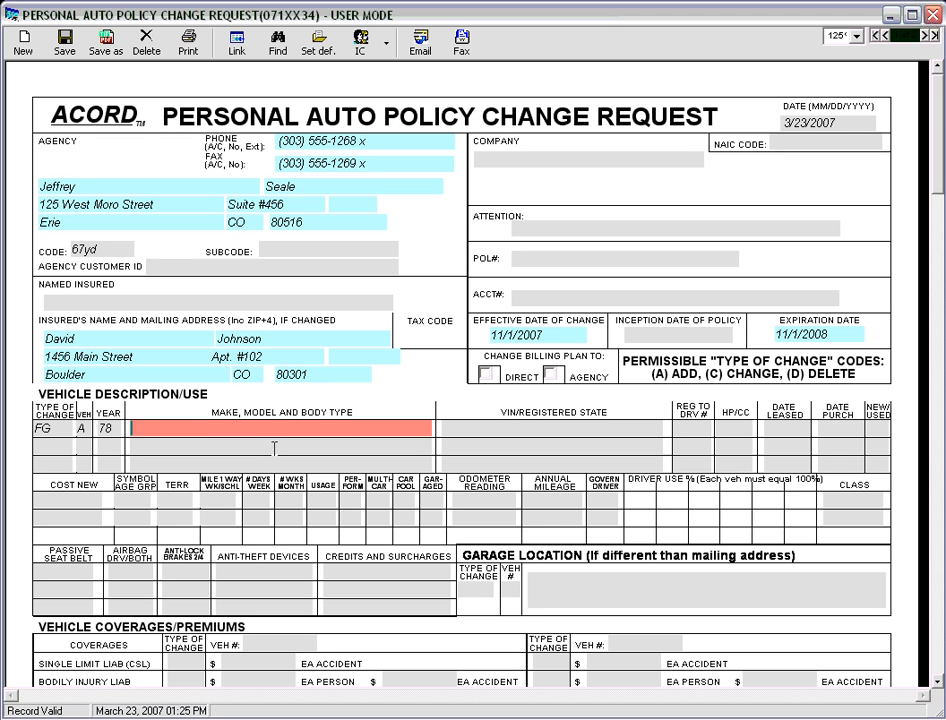
text(Jeep Wrangler 2 Door)
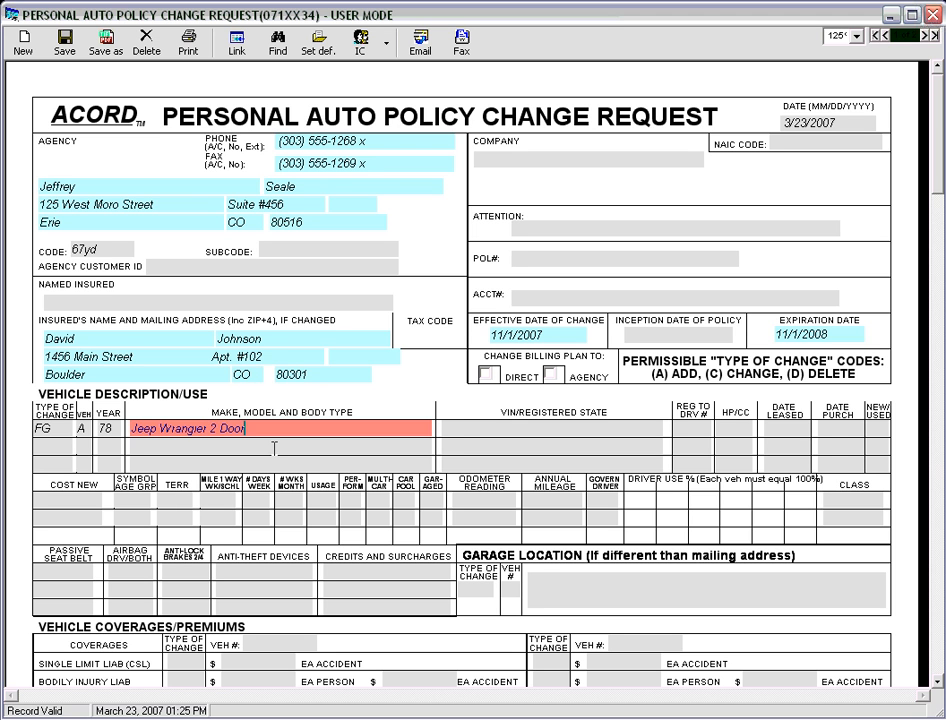
click(465, 428)
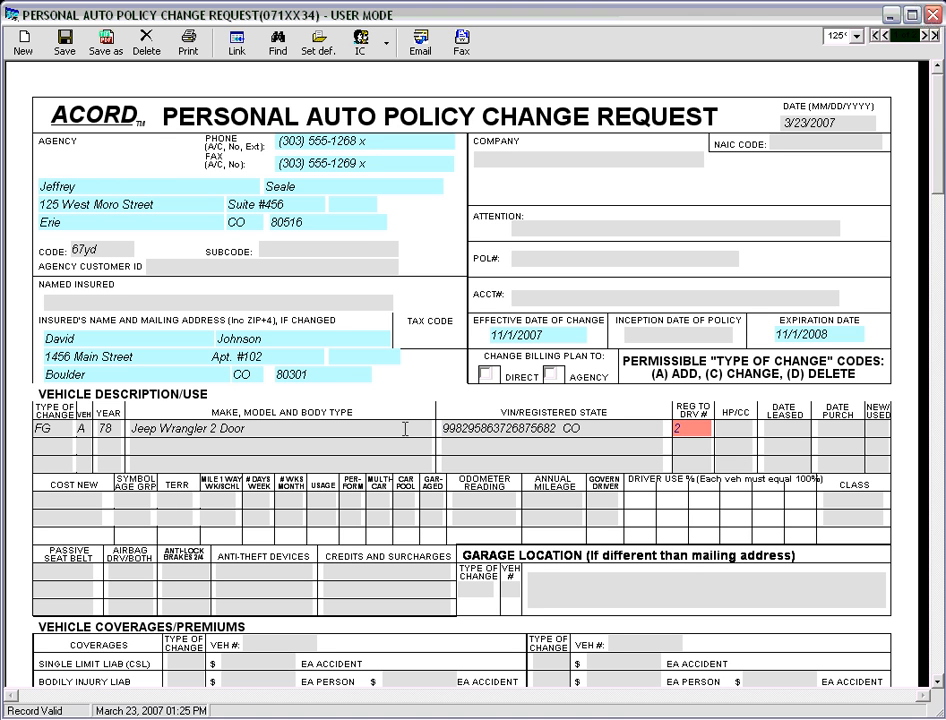
- Save and close the change request form, and show the client's attachments
click(72, 45)
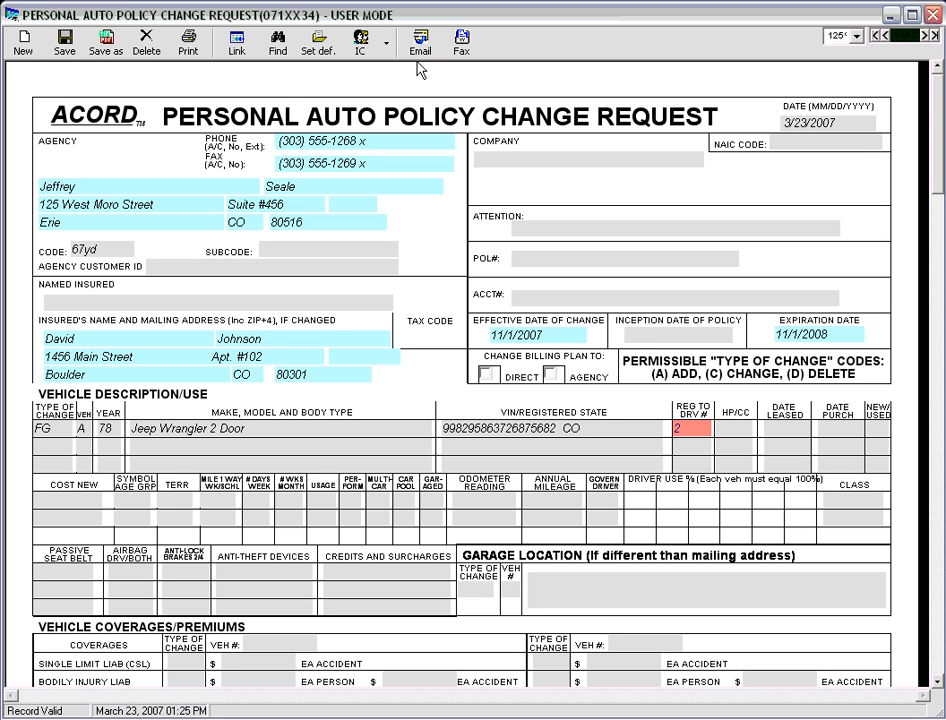
click(932, 14)
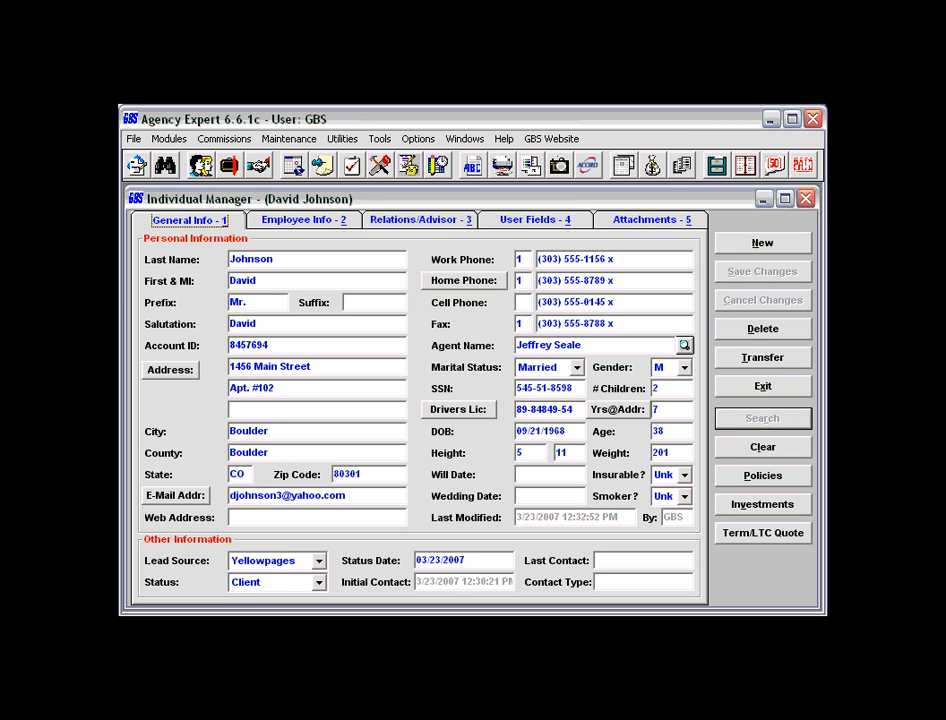
click(658, 228)
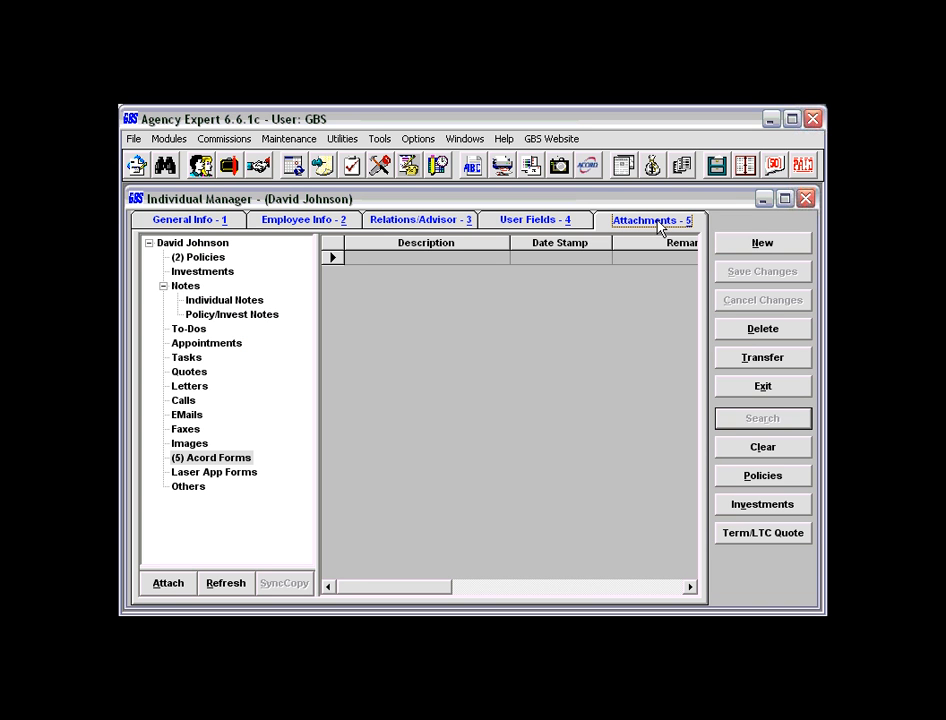